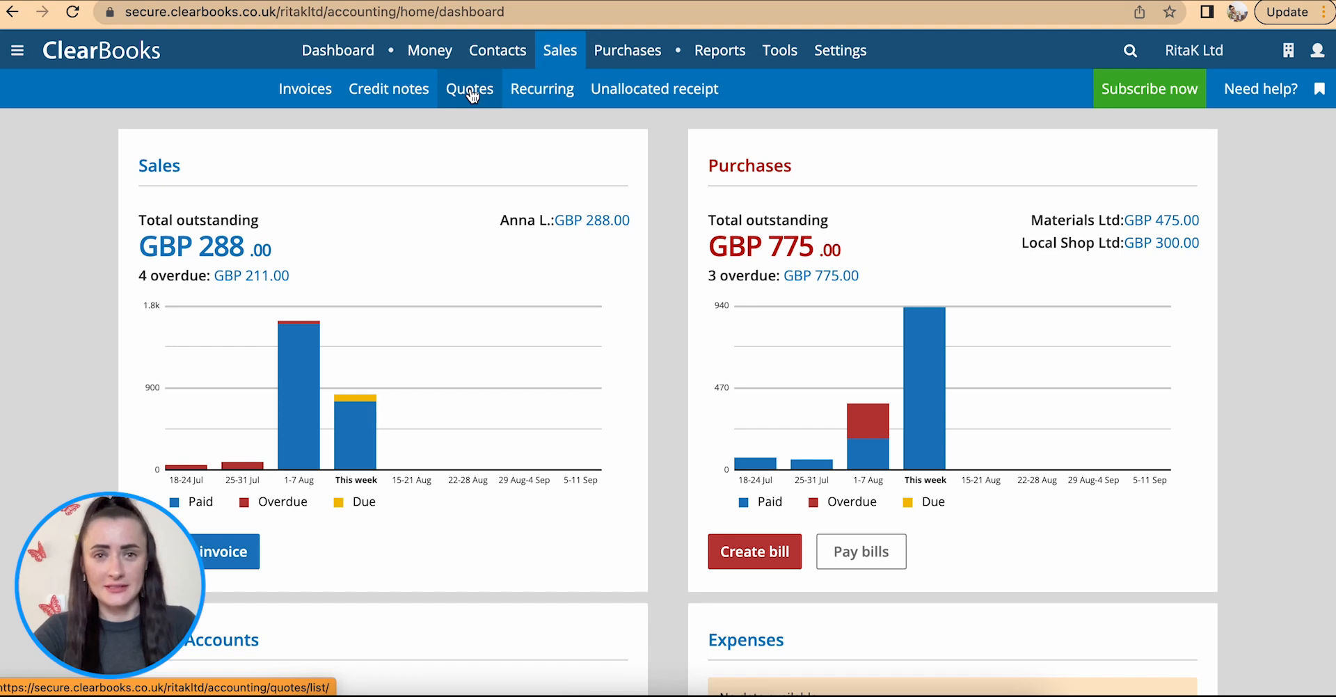
- Start a new sales quote for customer Events Ltd and set its date to 08/08/2022
{"action": "left_click", "coordinate": [470, 92]}
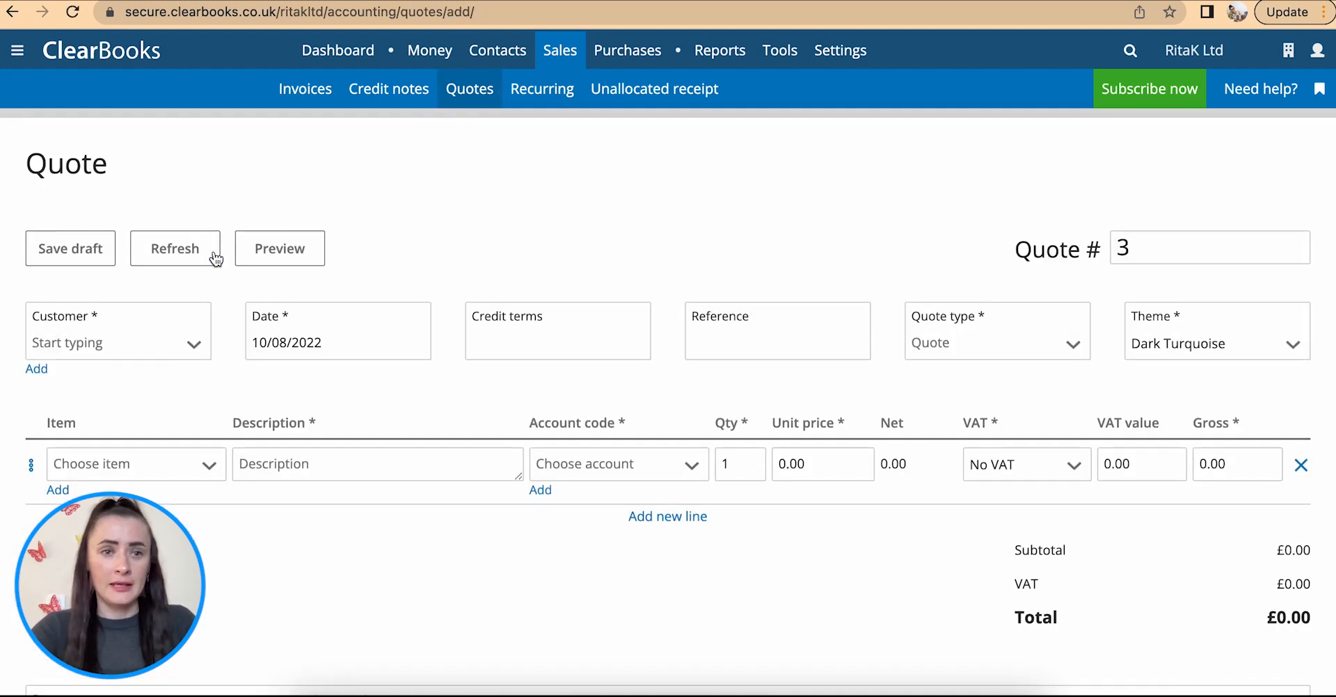
{"action": "scroll", "coordinate": [182, 404], "scroll_direction": "down", "scroll_amount": 1}
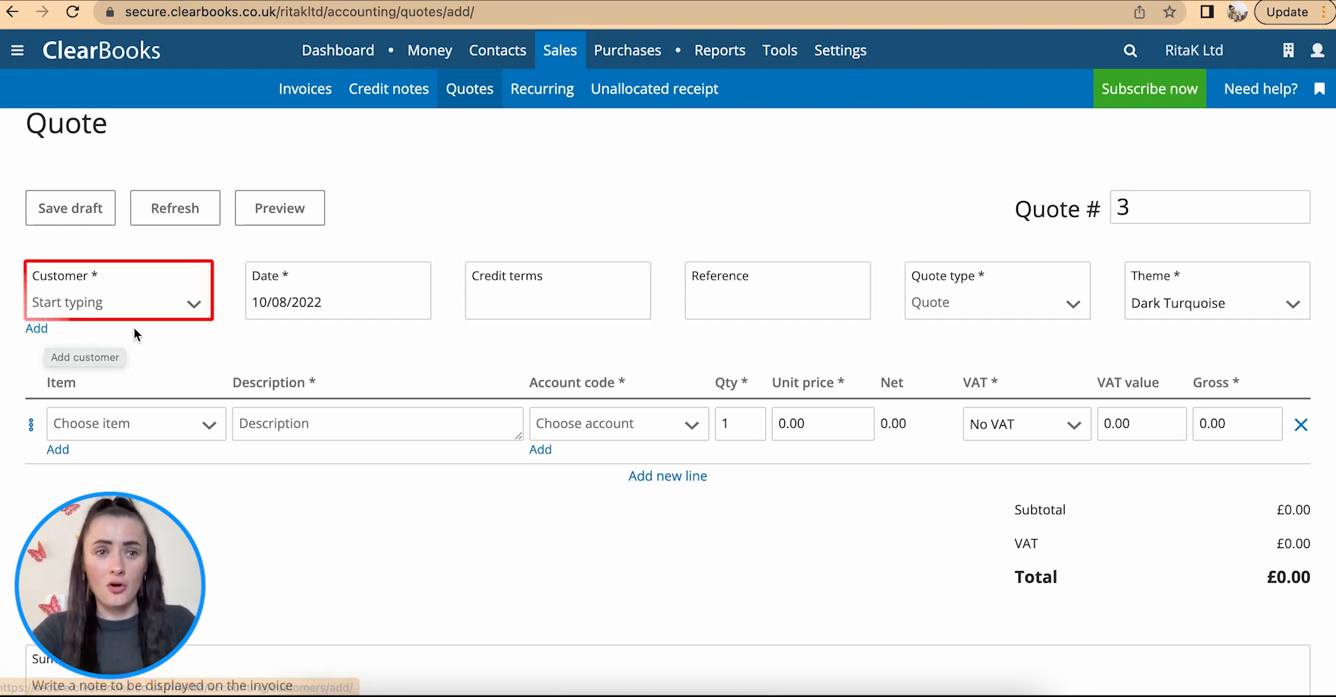
{"action": "left_click", "coordinate": [195, 306]}
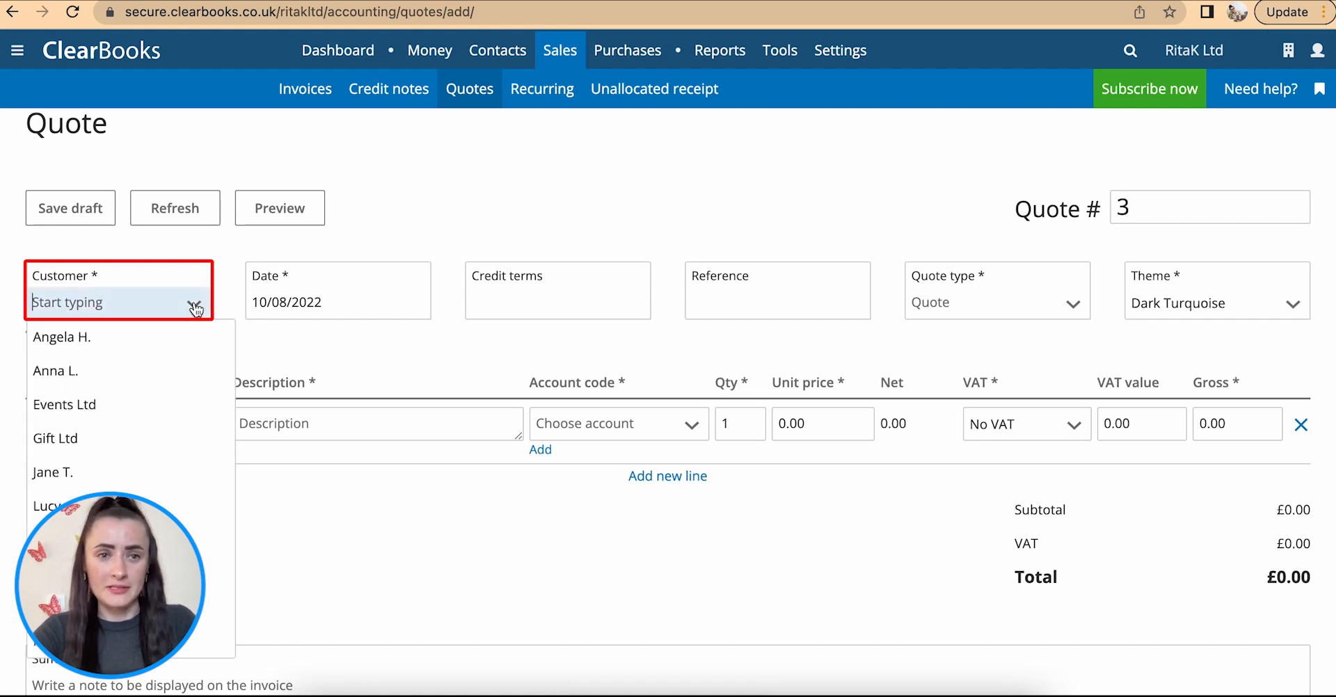
{"action": "left_click", "coordinate": [171, 404]}
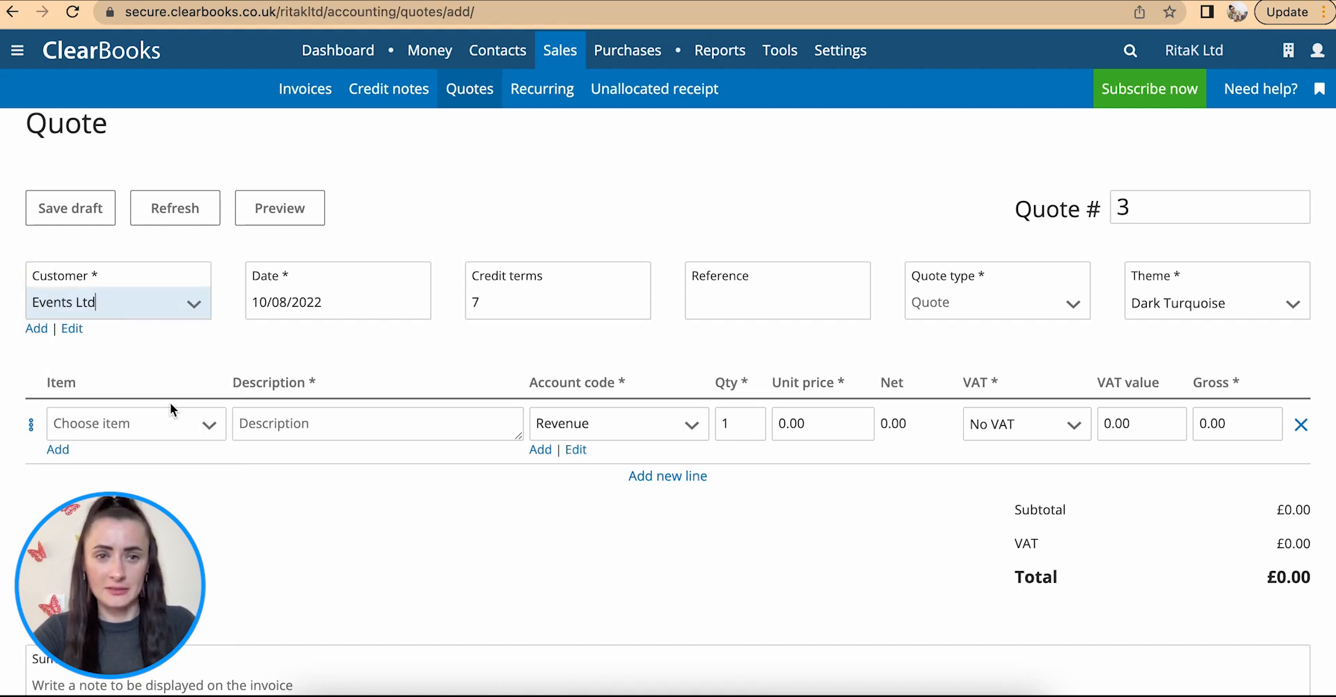
{"action": "left_click", "coordinate": [349, 301]}
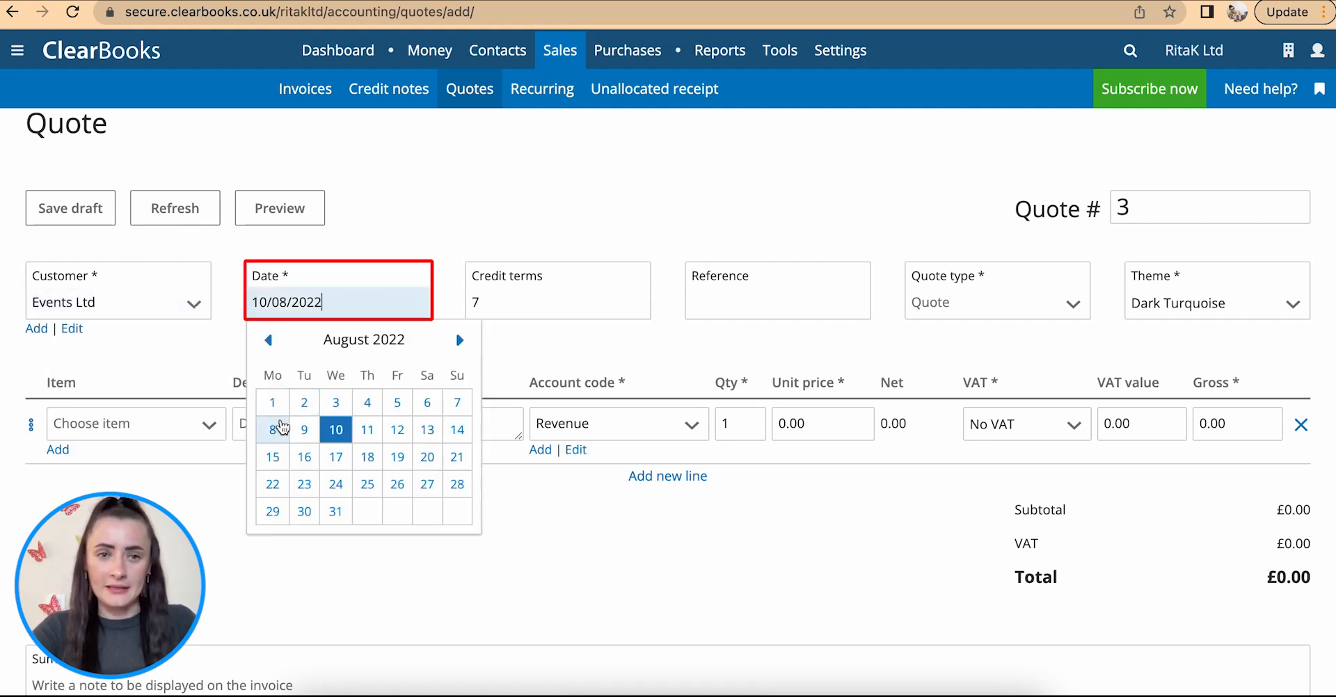
{"action": "left_click", "coordinate": [274, 431]}
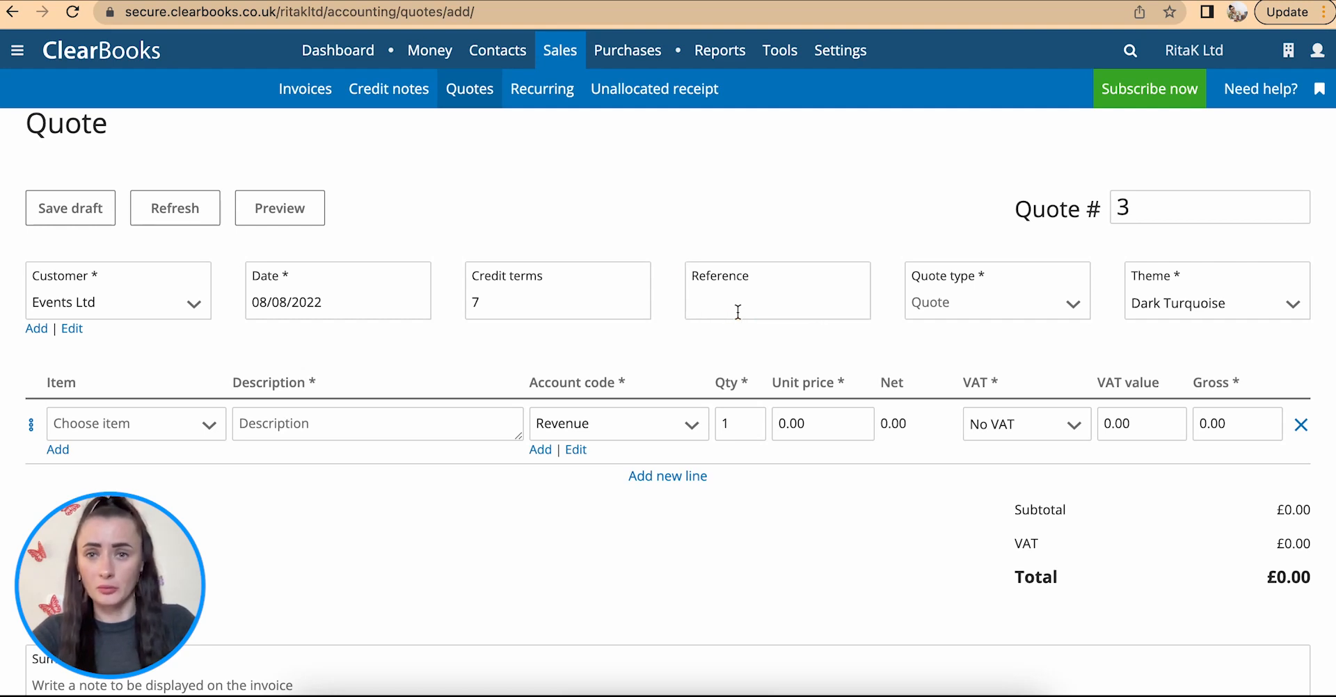
- Set the quote type to Estimate and look through the built-in themes, keeping Dark Turquoise
{"action": "left_click", "coordinate": [970, 308]}
{"action": "left_click", "coordinate": [976, 370]}
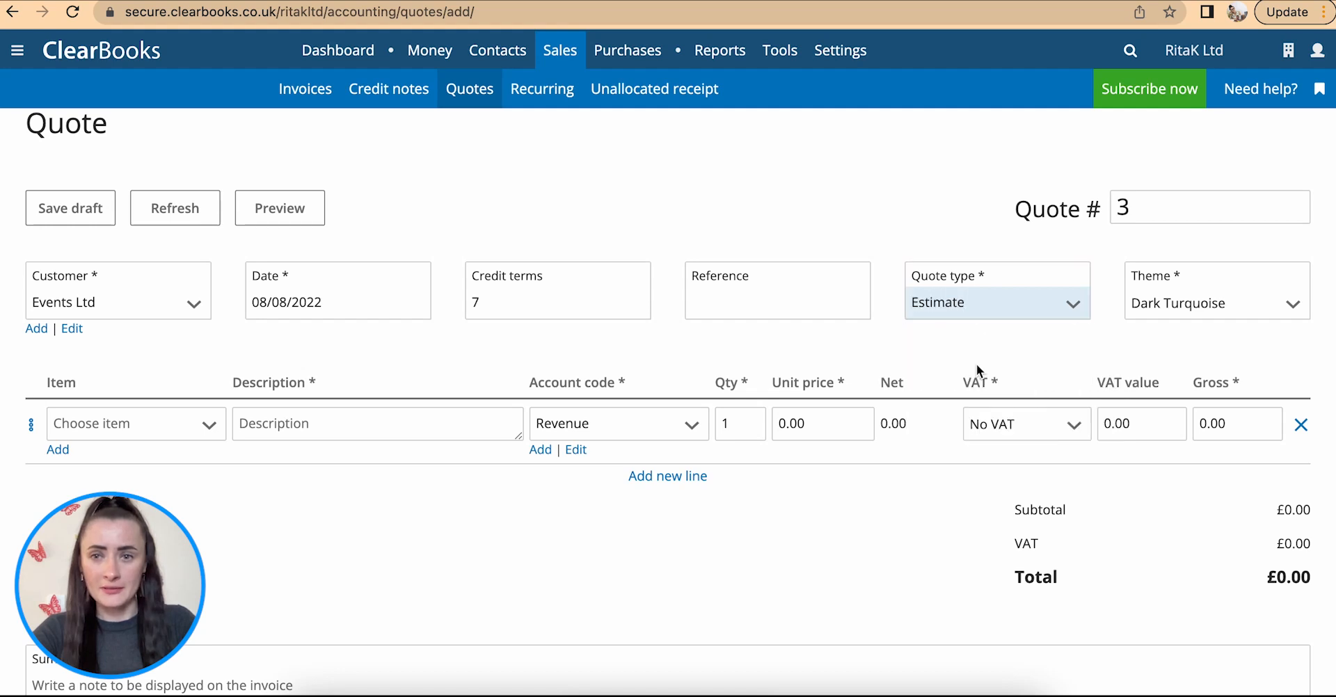
{"action": "left_click", "coordinate": [1234, 315]}
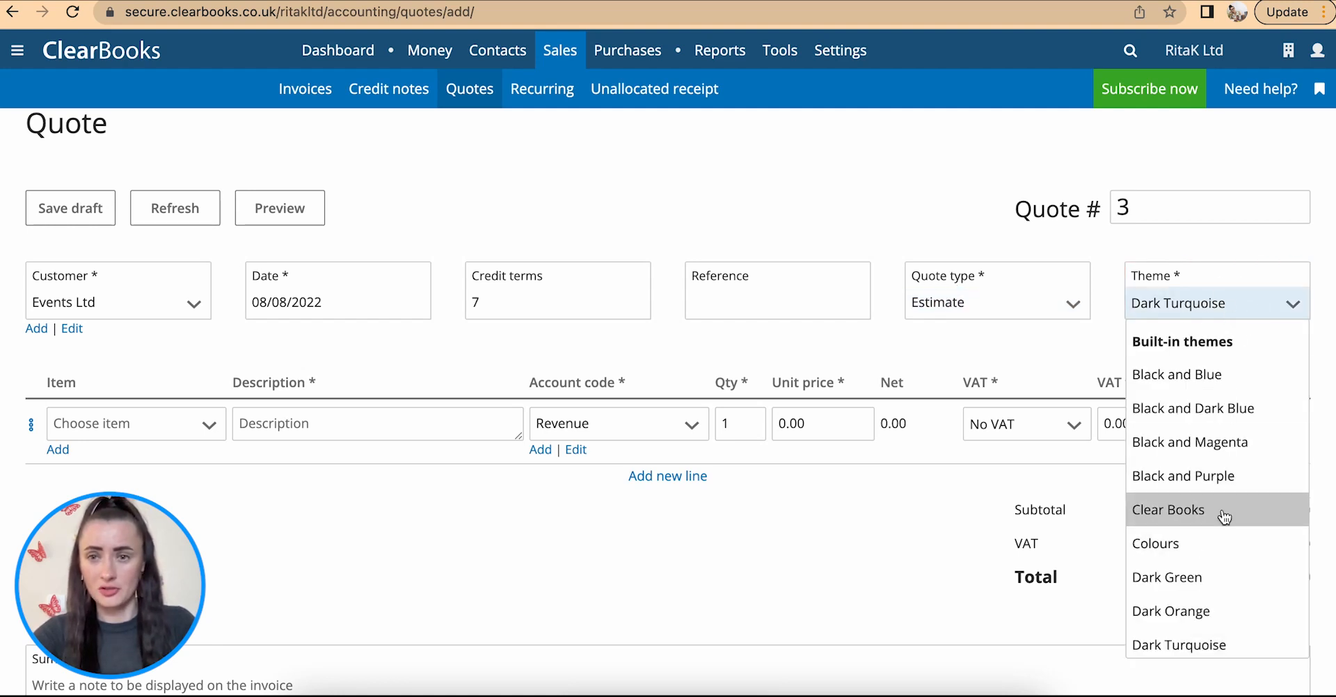
{"action": "left_click", "coordinate": [992, 345]}
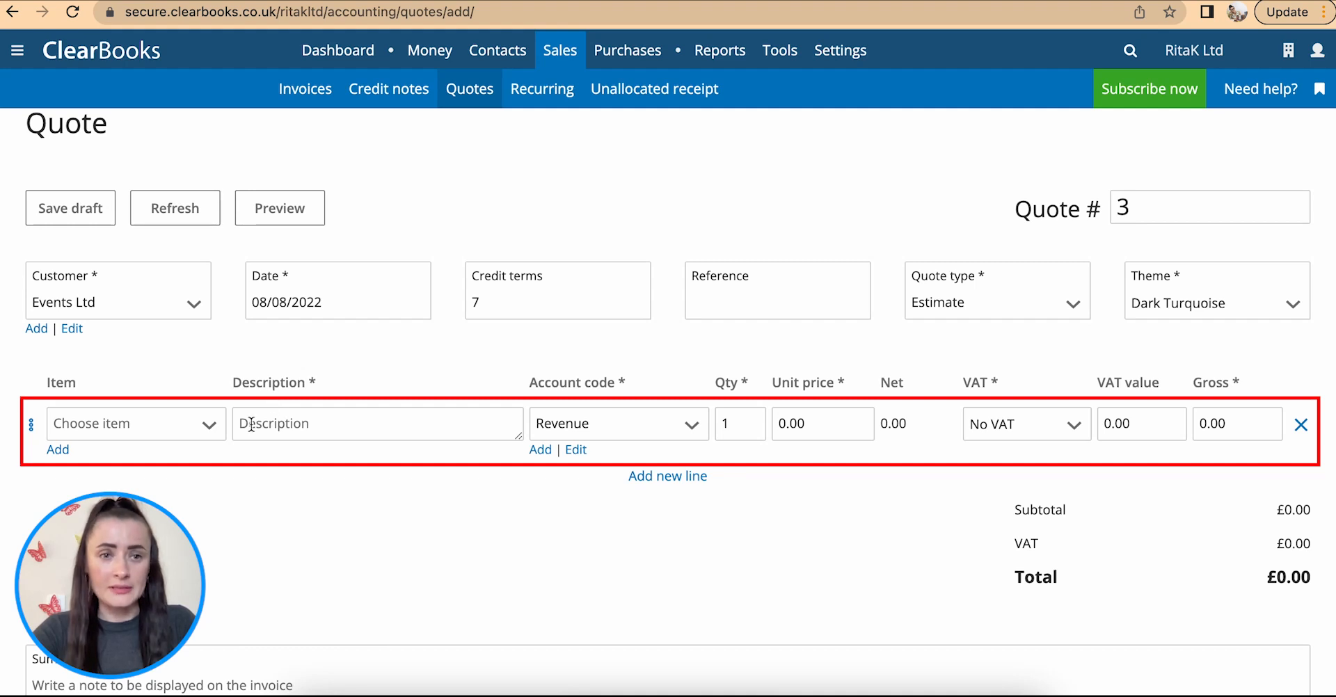
- Describe the first quote line as "Product 1", choosing no stored item and keeping the Revenue account code
{"action": "left_click", "coordinate": [211, 427]}
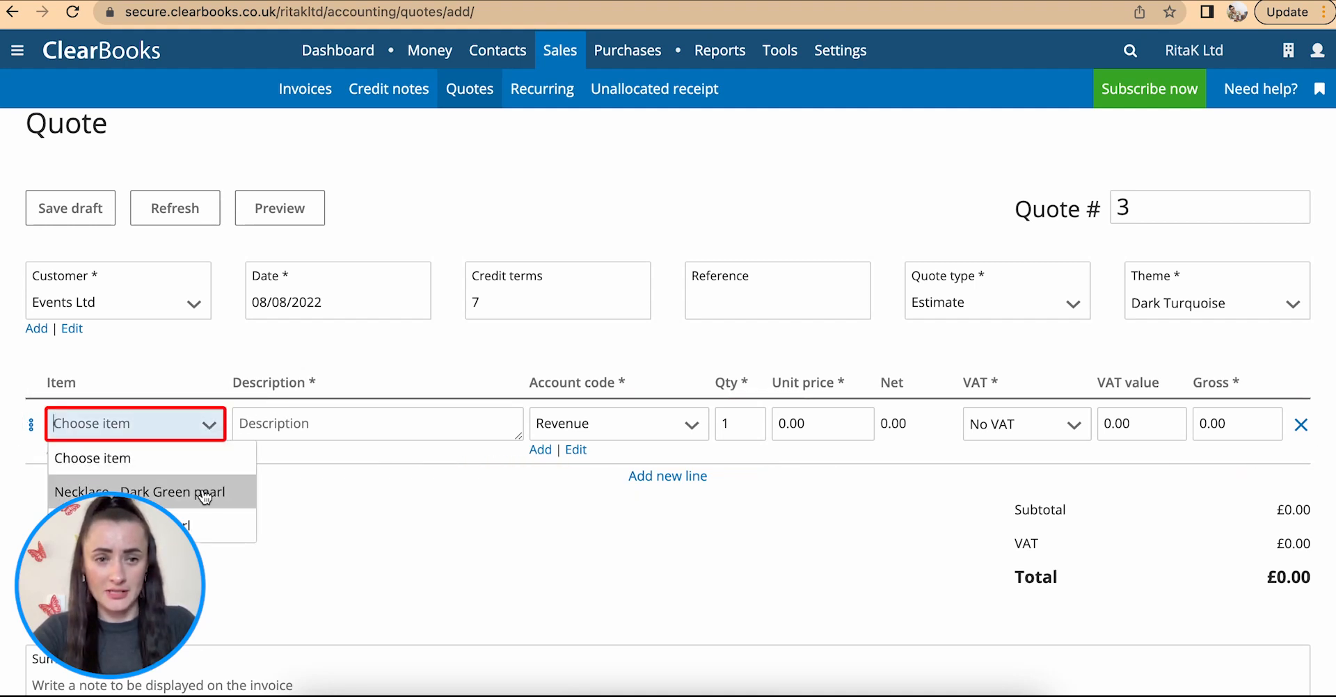
{"action": "left_click", "coordinate": [308, 420]}
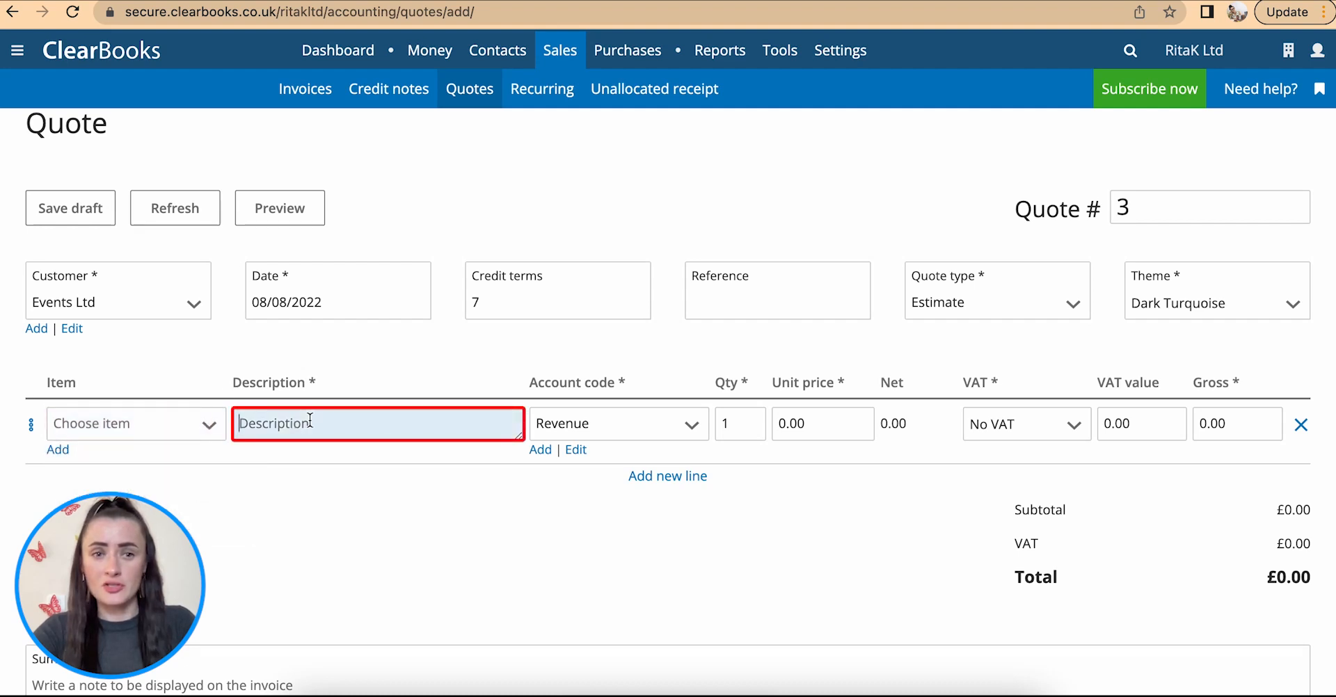
{"action": "type", "text": "Product 1"}
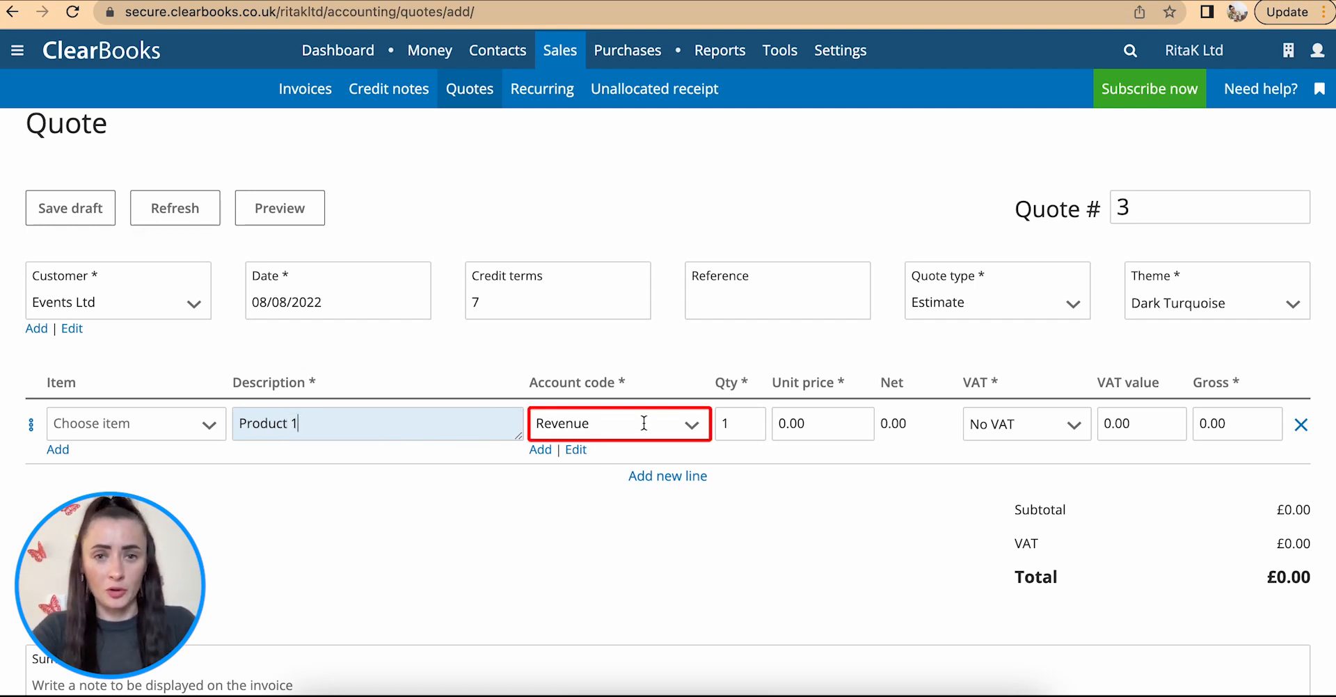
{"action": "left_click", "coordinate": [644, 423]}
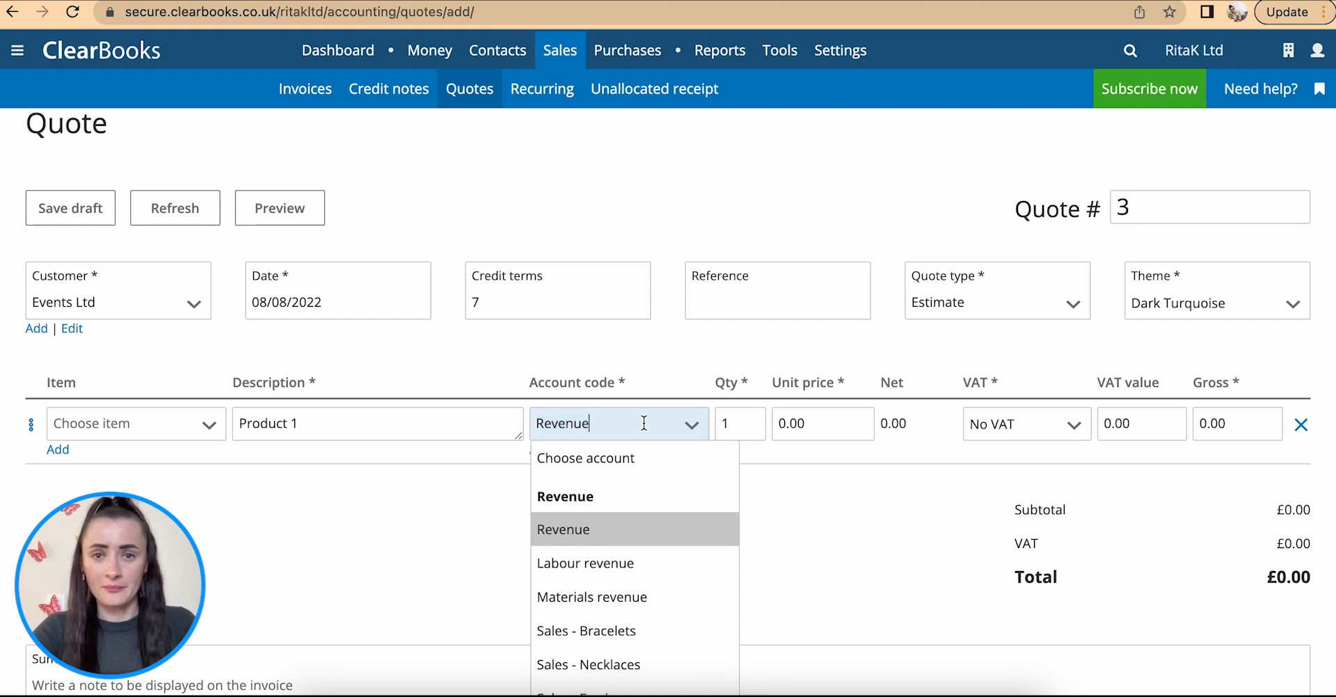
- Set the Product 1 line to quantity 15 and unit price 20 with No VAT
{"action": "double_click", "coordinate": [736, 424]}
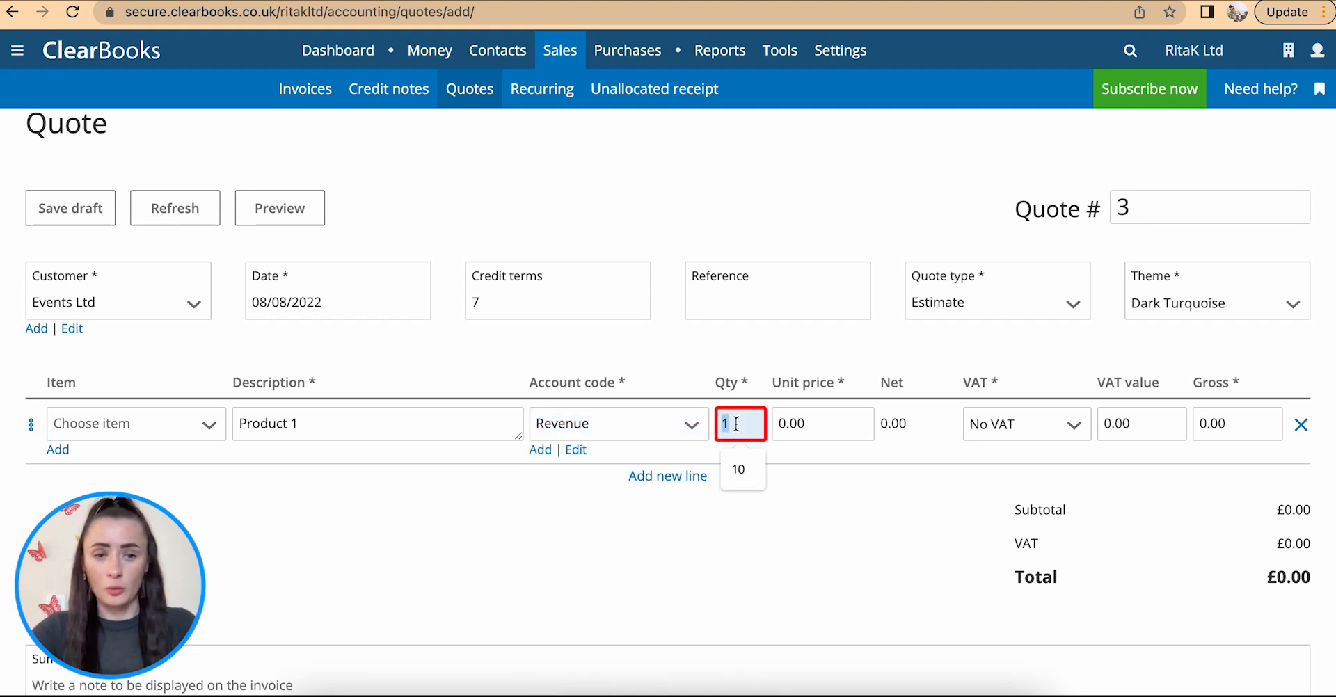
{"action": "type", "text": "15"}
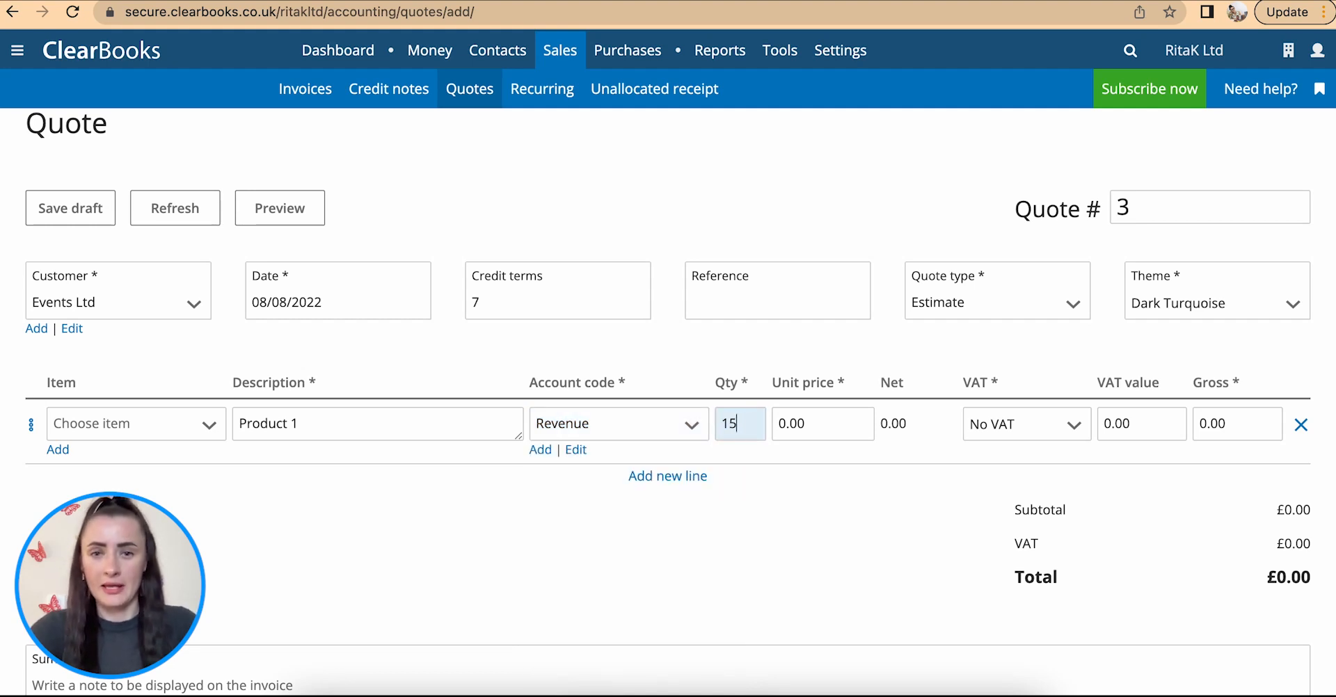
{"action": "double_click", "coordinate": [813, 423]}
{"action": "type", "text": "20"}
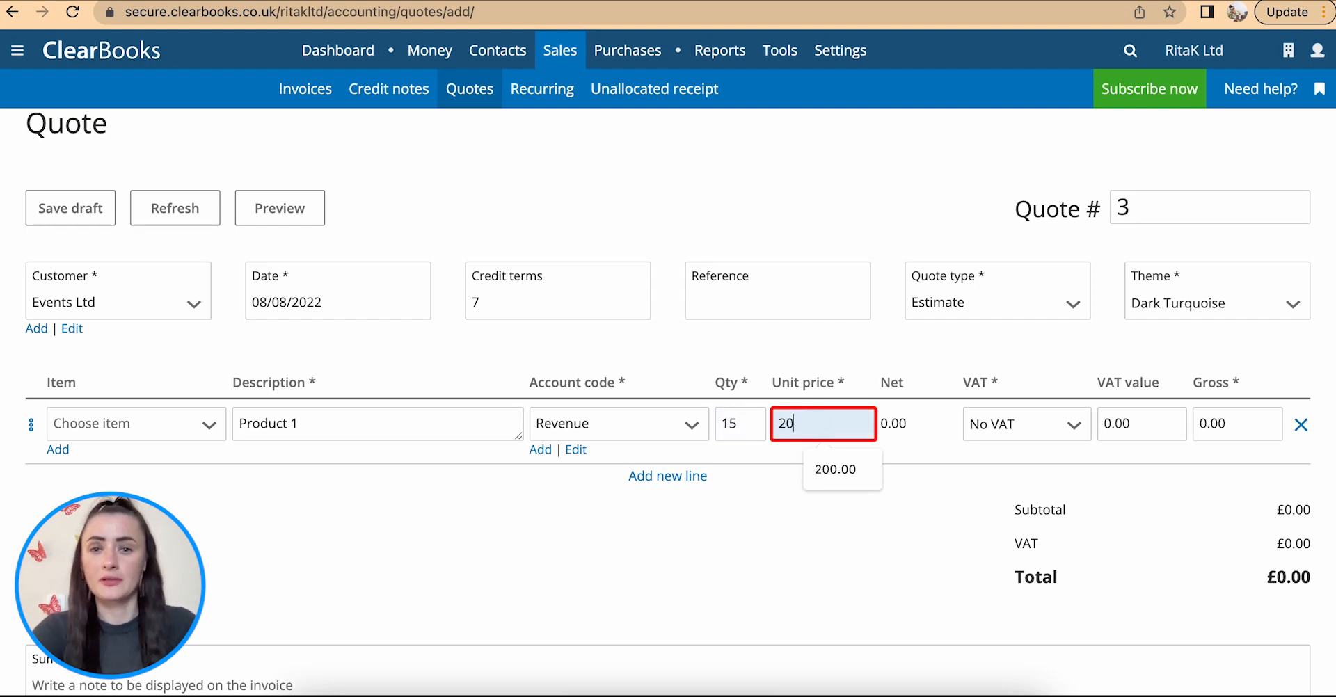
{"action": "left_click", "coordinate": [972, 432]}
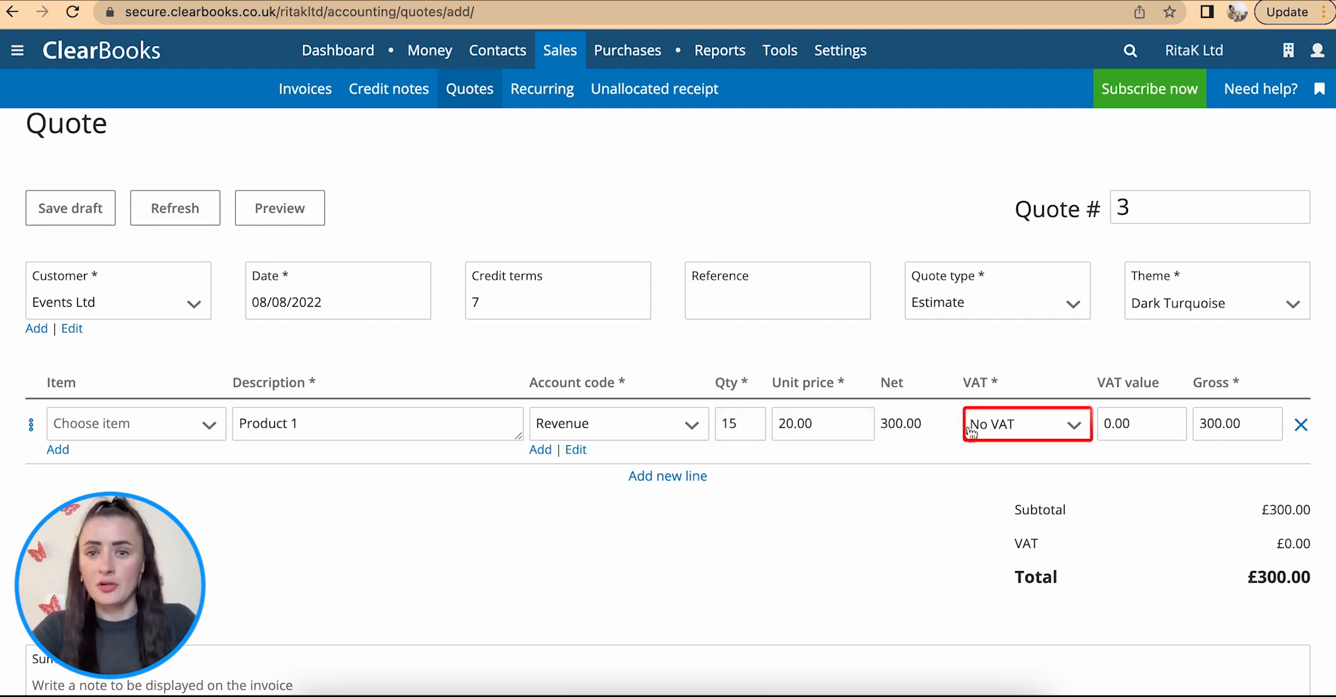
{"action": "left_click", "coordinate": [1013, 434]}
{"action": "left_click", "coordinate": [1014, 435]}
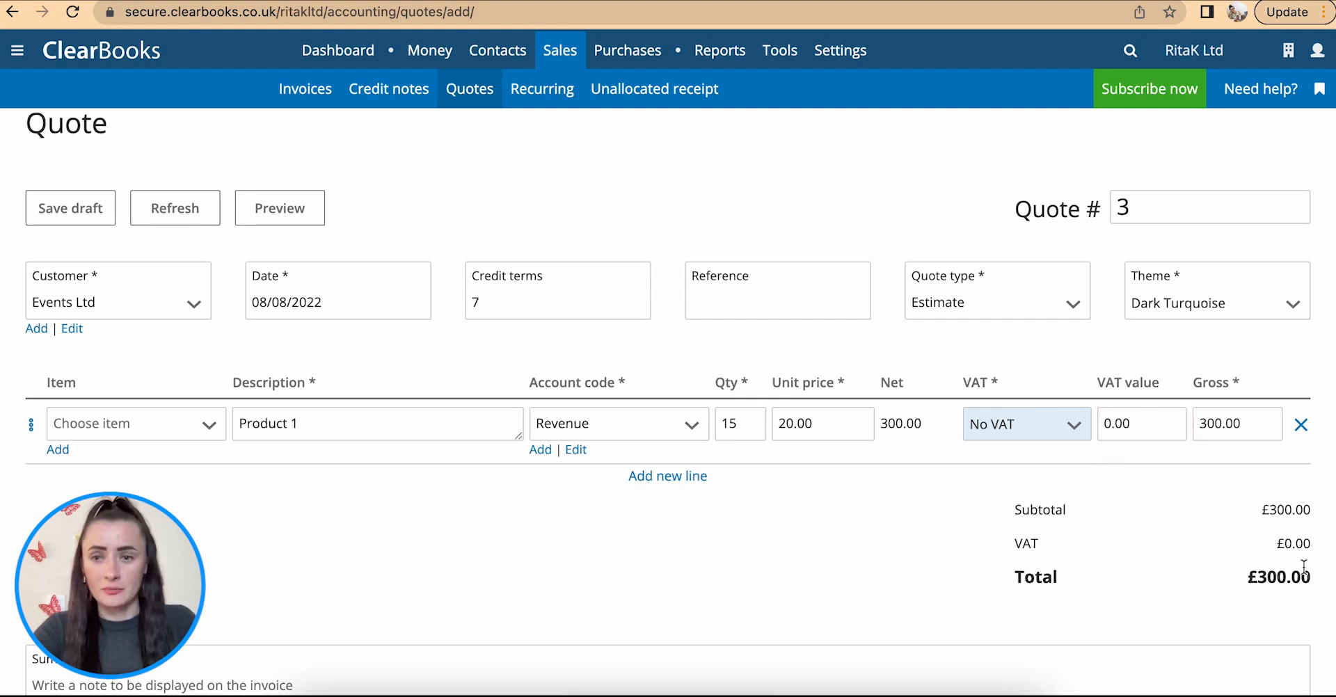
- Choose RitaK Bank - Current as the bank details to display, leaving the summary note empty
{"action": "scroll", "coordinate": [1076, 613], "scroll_direction": "down", "scroll_amount": 1}
{"action": "scroll", "coordinate": [1076, 611], "scroll_direction": "down", "scroll_amount": 5}
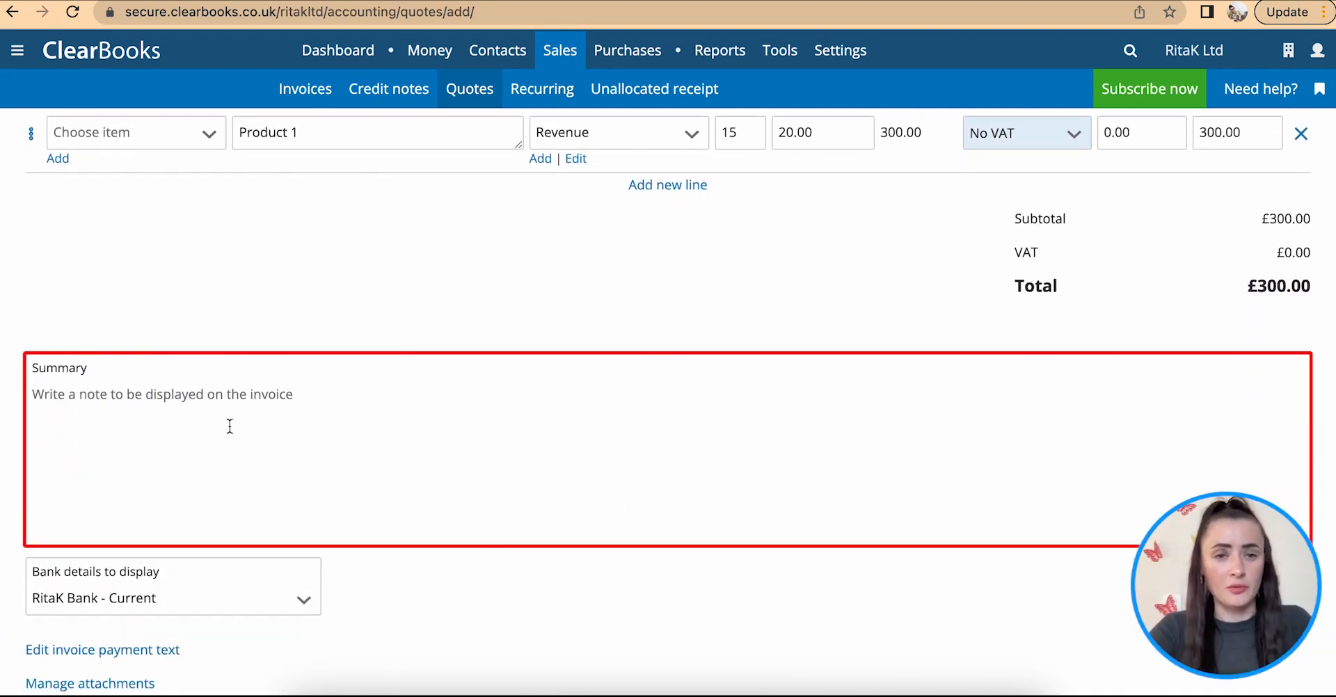
{"action": "scroll", "coordinate": [230, 426], "scroll_direction": "down", "scroll_amount": 3}
{"action": "scroll", "coordinate": [230, 426], "scroll_direction": "down", "scroll_amount": 2}
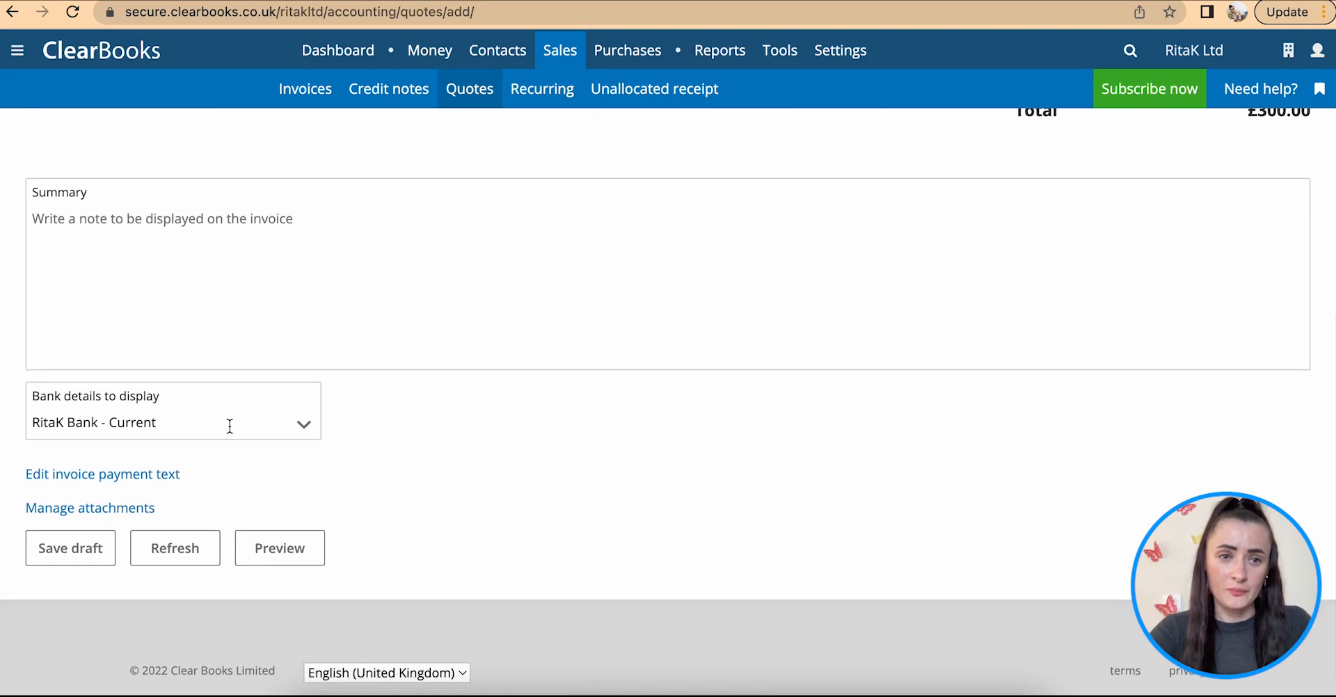
{"action": "left_click", "coordinate": [229, 400]}
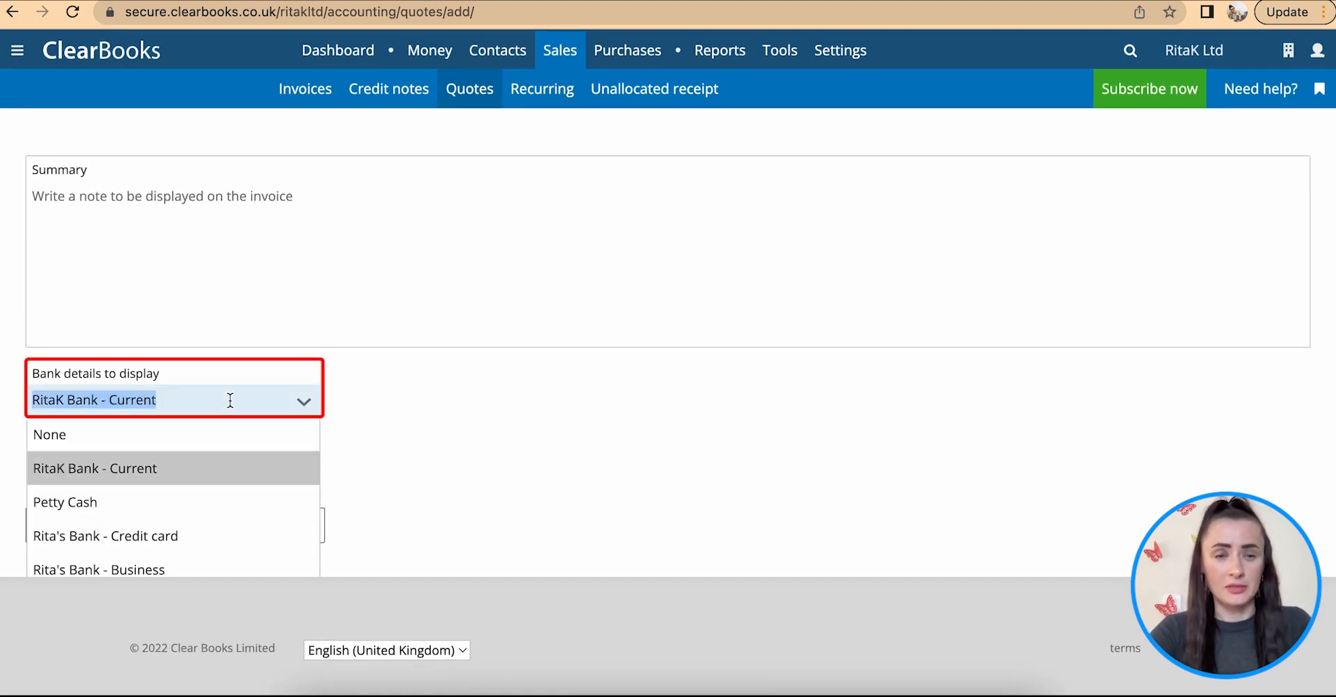
{"action": "left_click", "coordinate": [192, 468]}
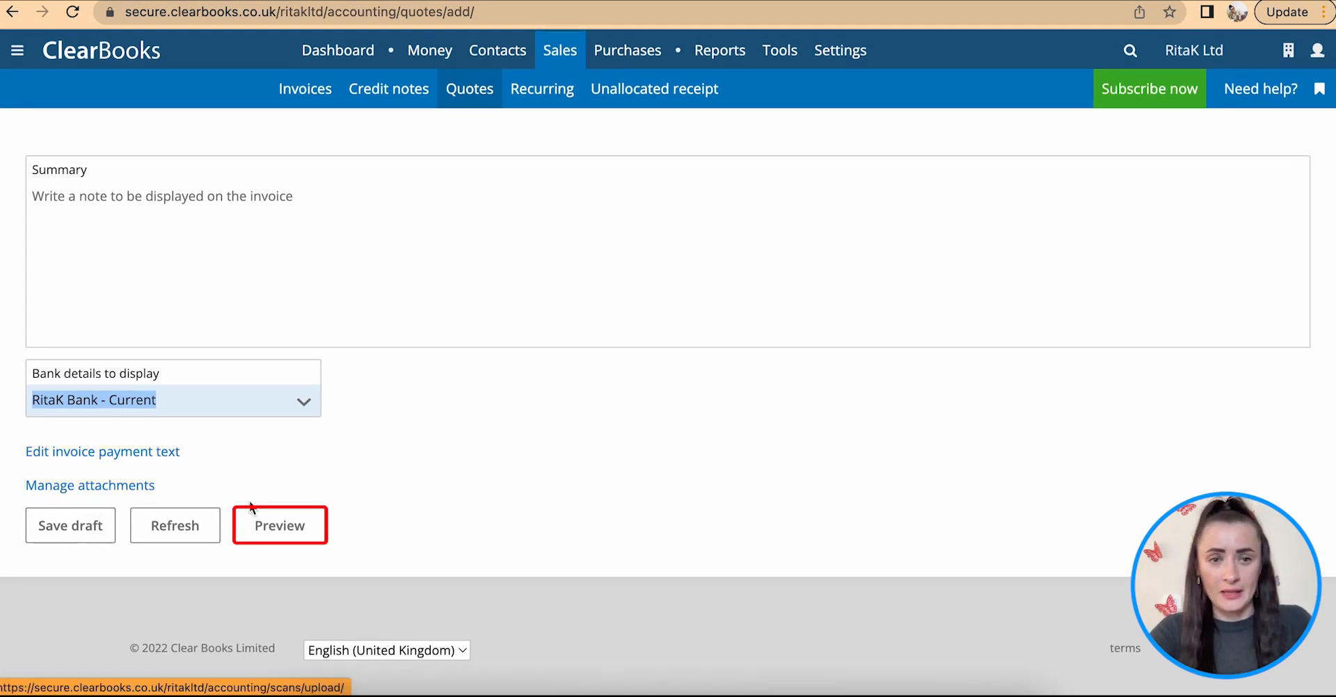
- Preview the draft estimate, check the whole document and close the preview
{"action": "left_click", "coordinate": [282, 529]}
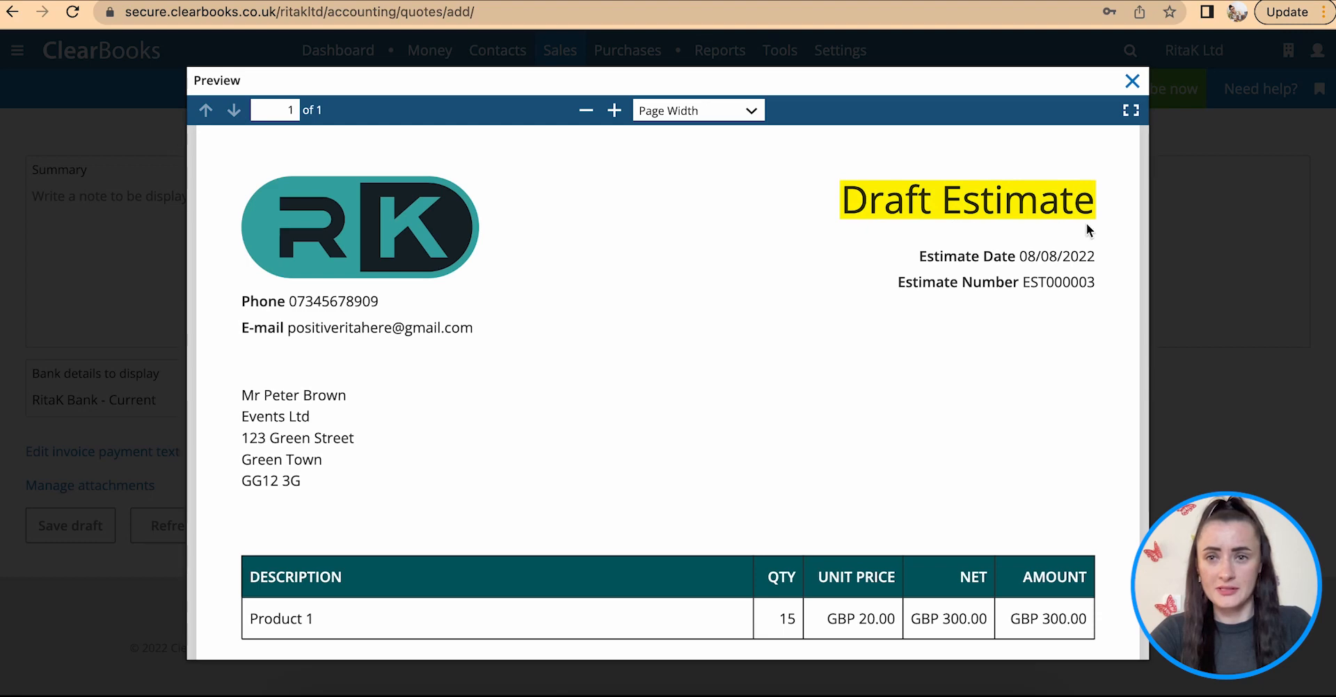
{"action": "scroll", "coordinate": [1096, 369], "scroll_direction": "down", "scroll_amount": 4}
{"action": "scroll", "coordinate": [1096, 365], "scroll_direction": "down", "scroll_amount": 5}
{"action": "left_click", "coordinate": [1132, 80]}
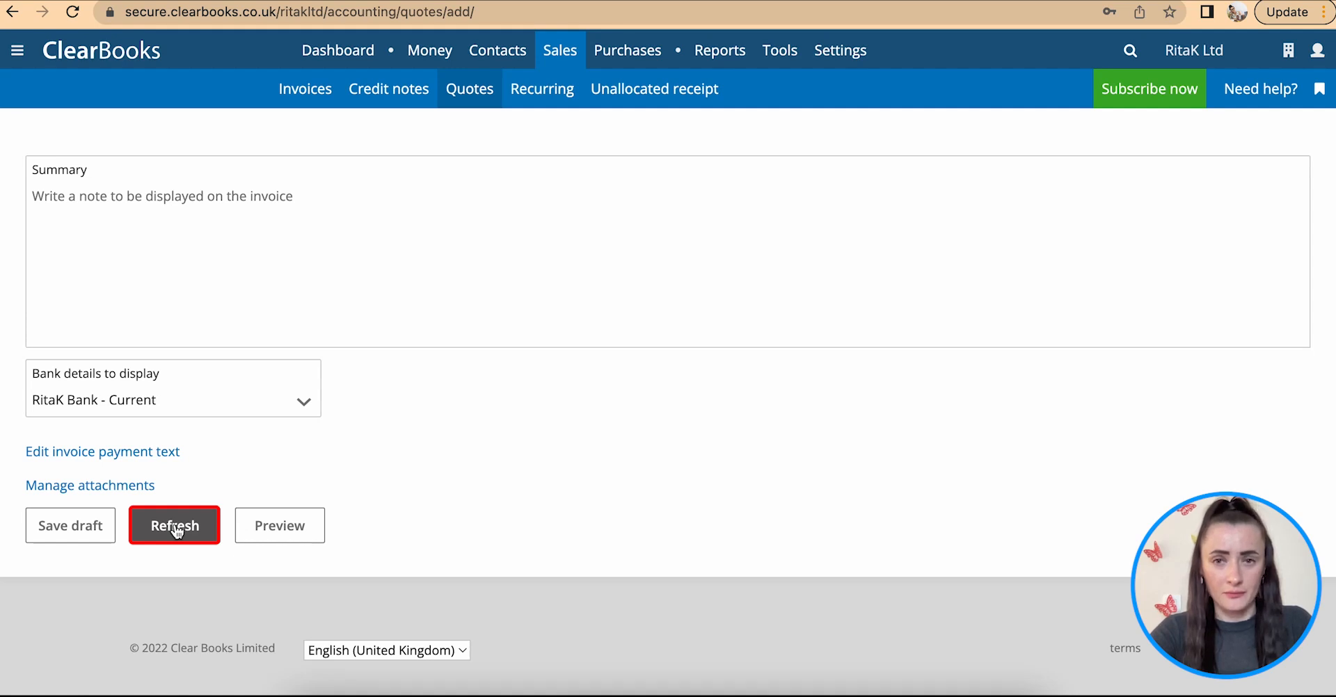
- Save the quote as a draft and show the list of draft quotes
{"action": "left_click", "coordinate": [64, 529]}
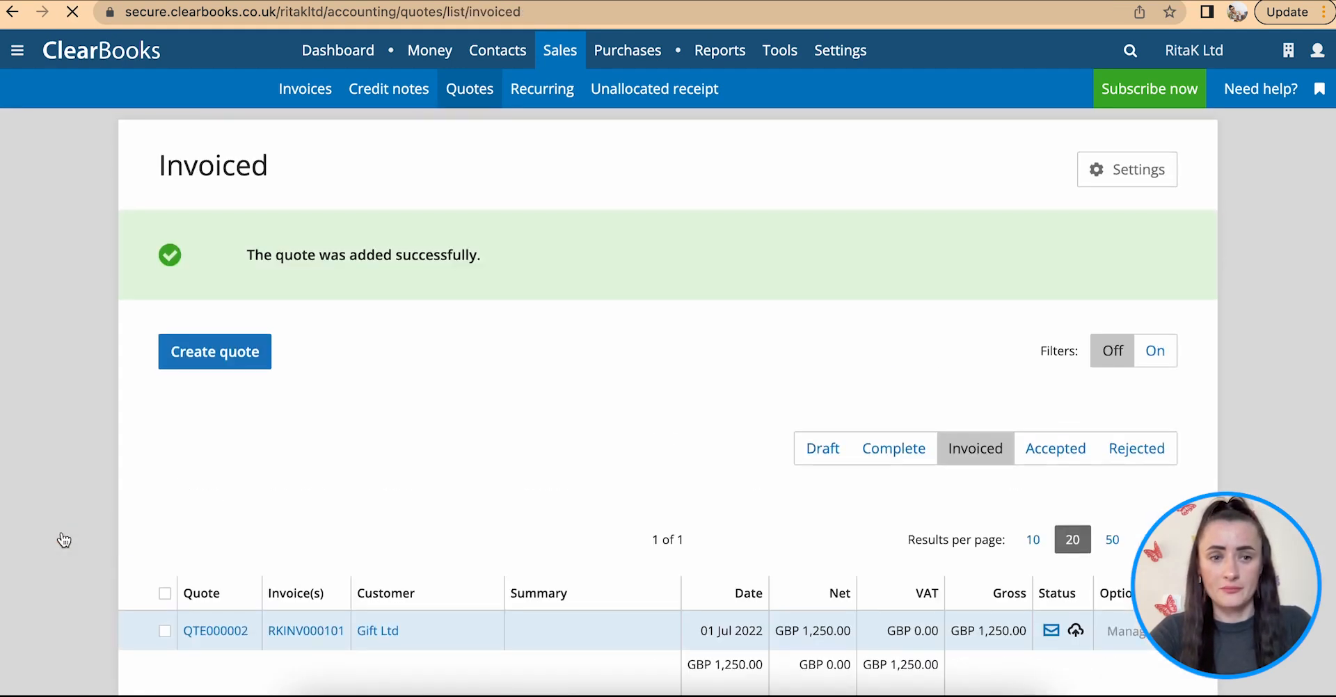
{"action": "scroll", "coordinate": [606, 449], "scroll_direction": "down", "scroll_amount": 3}
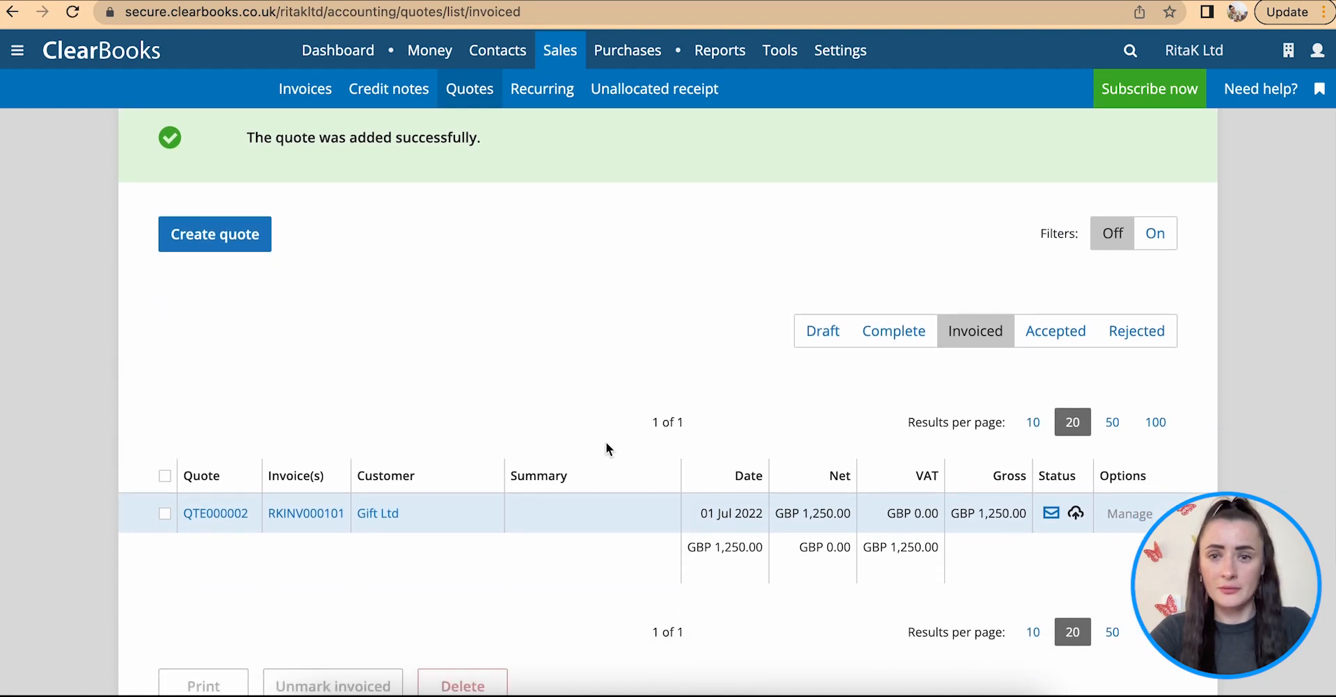
{"action": "left_click", "coordinate": [814, 240]}
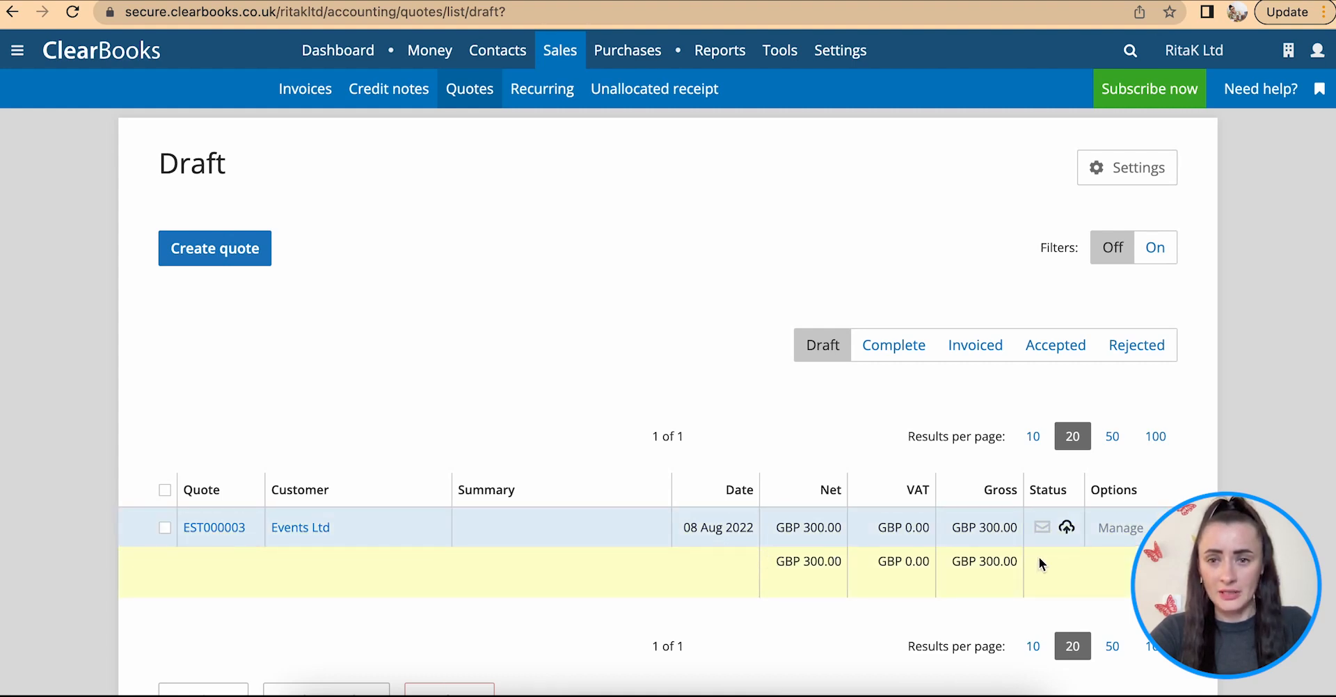
- Mark the draft estimate for Events Ltd as complete
{"action": "scroll", "coordinate": [1042, 536], "scroll_direction": "down", "scroll_amount": 3}
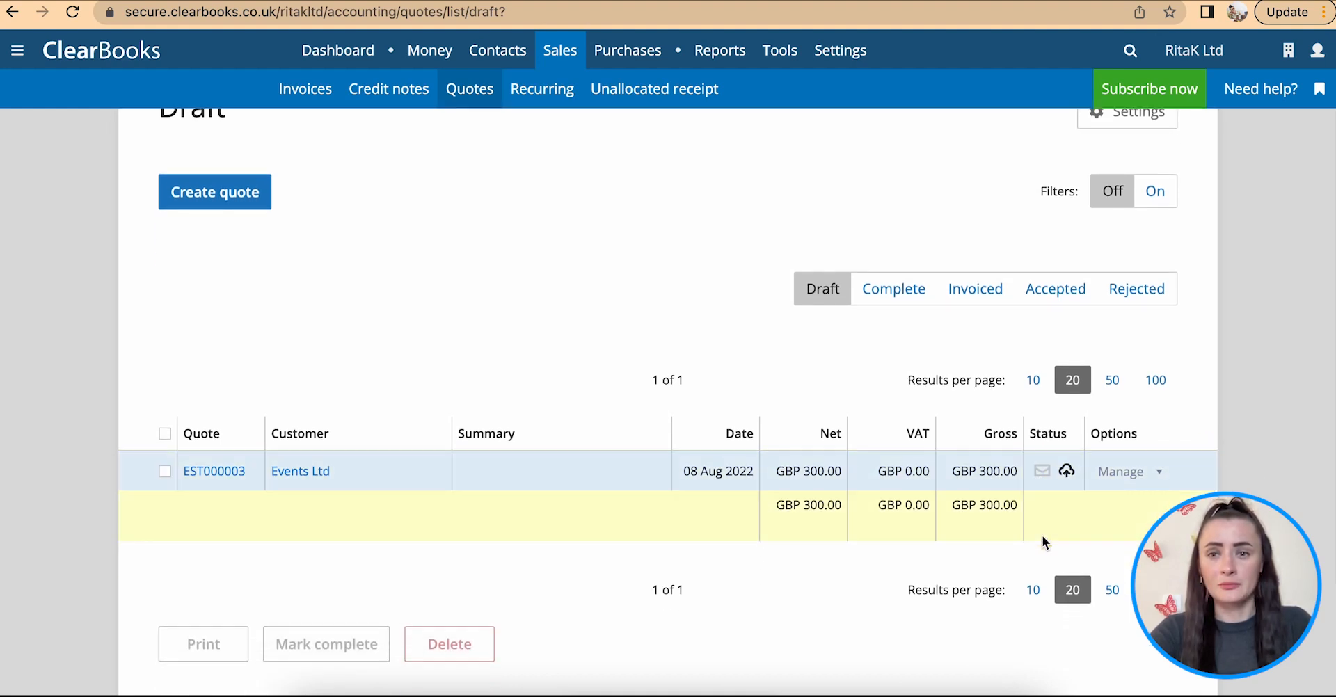
{"action": "left_click", "coordinate": [1156, 439]}
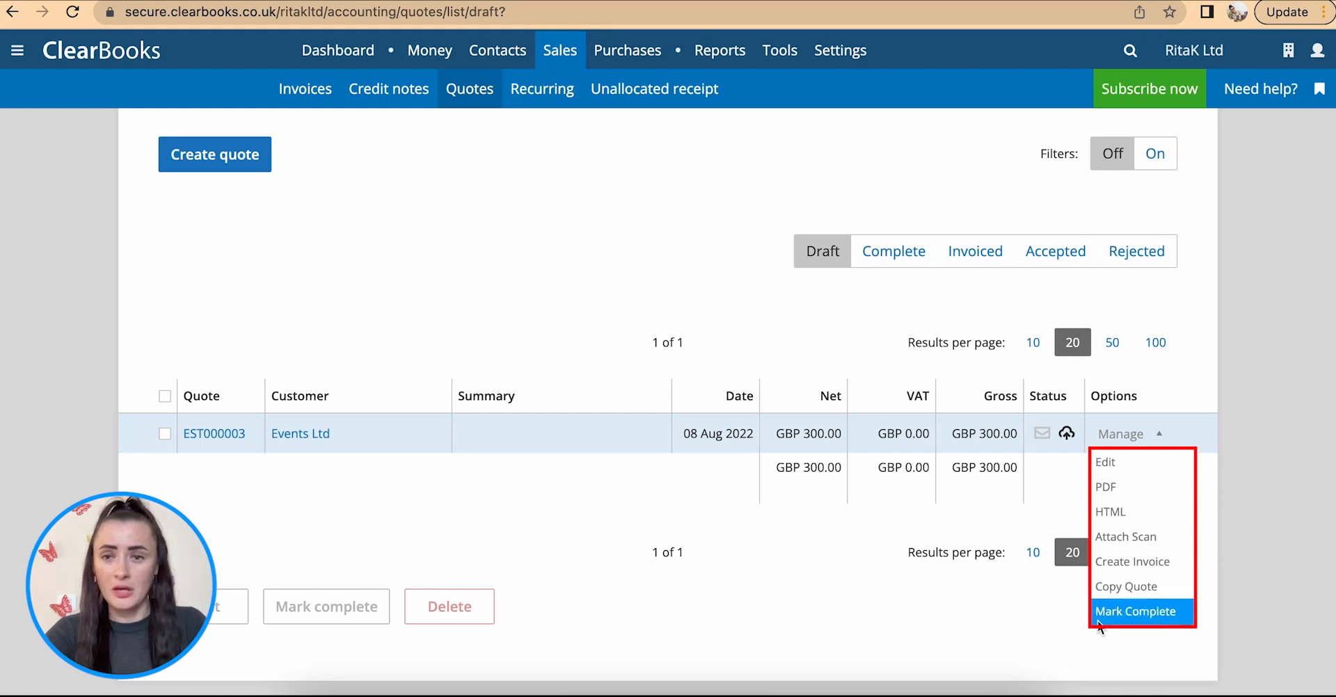
{"action": "left_click", "coordinate": [1129, 614]}
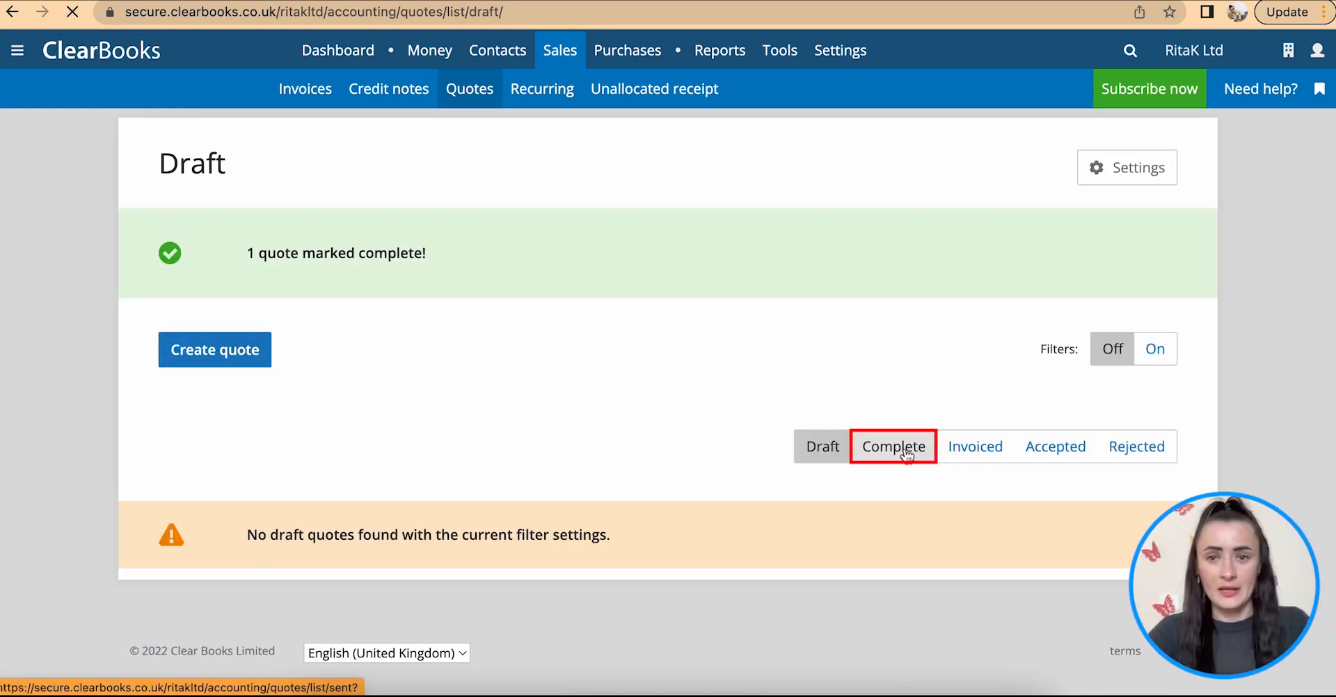
- Open the sending options of the completed Events Ltd estimate and record it as hand delivered
{"action": "left_click", "coordinate": [894, 447]}
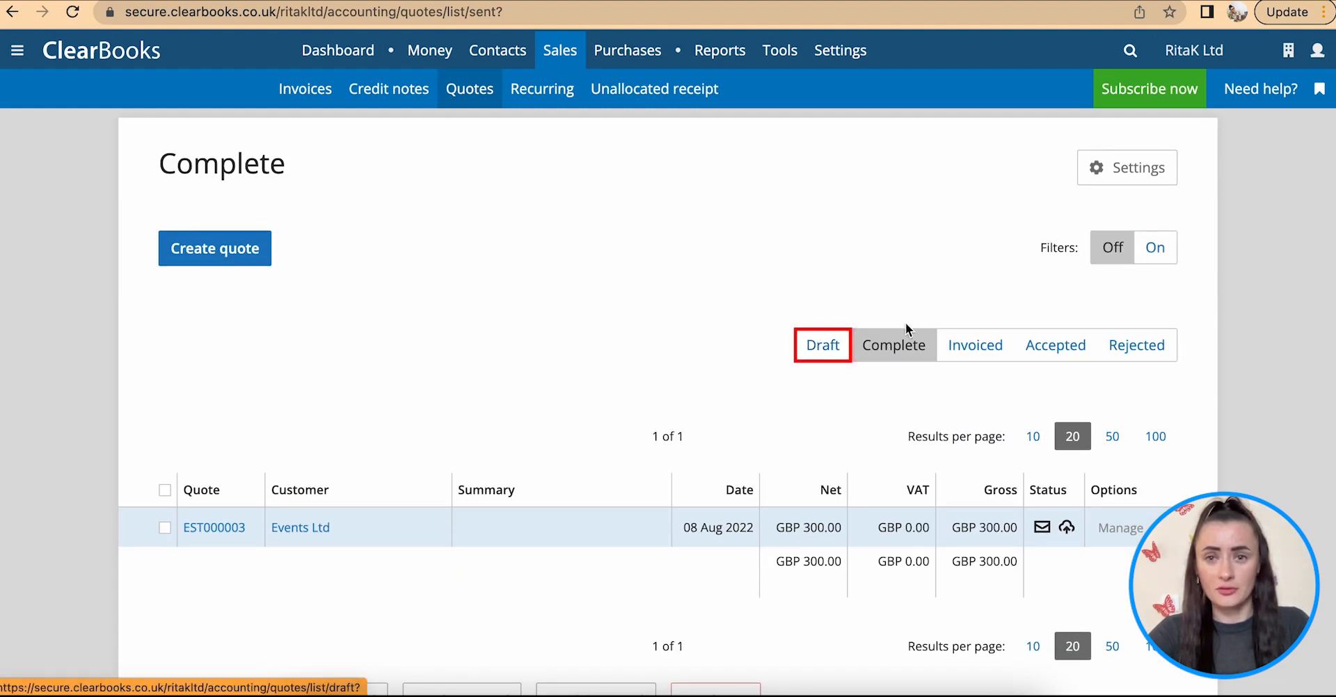
{"action": "left_click", "coordinate": [1043, 528]}
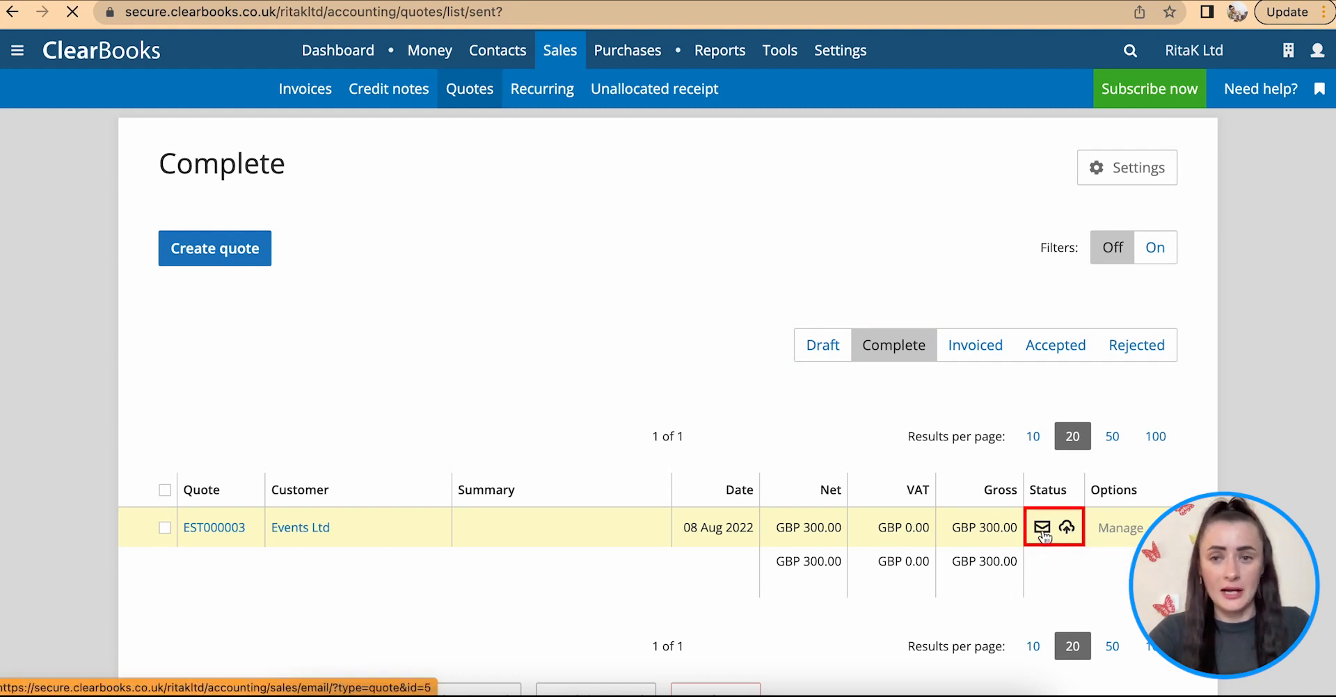
{"action": "scroll", "coordinate": [662, 381], "scroll_direction": "down", "scroll_amount": 2}
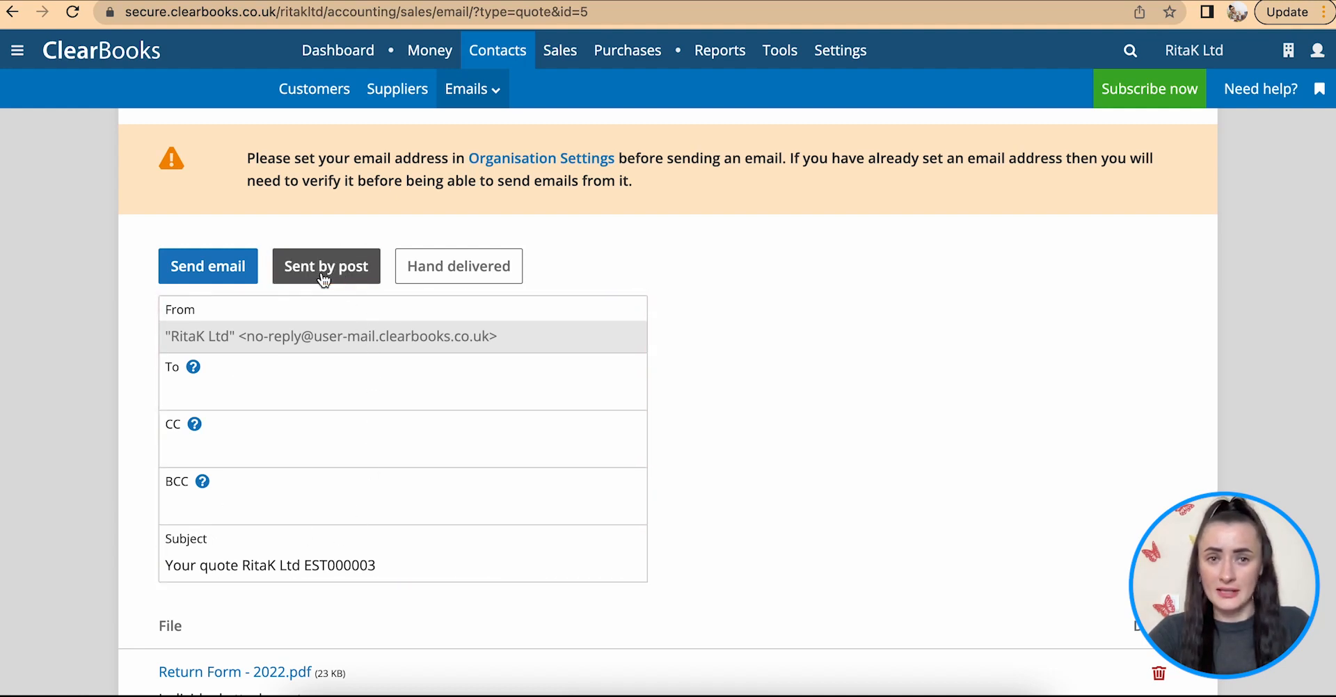
{"action": "left_click", "coordinate": [459, 266]}
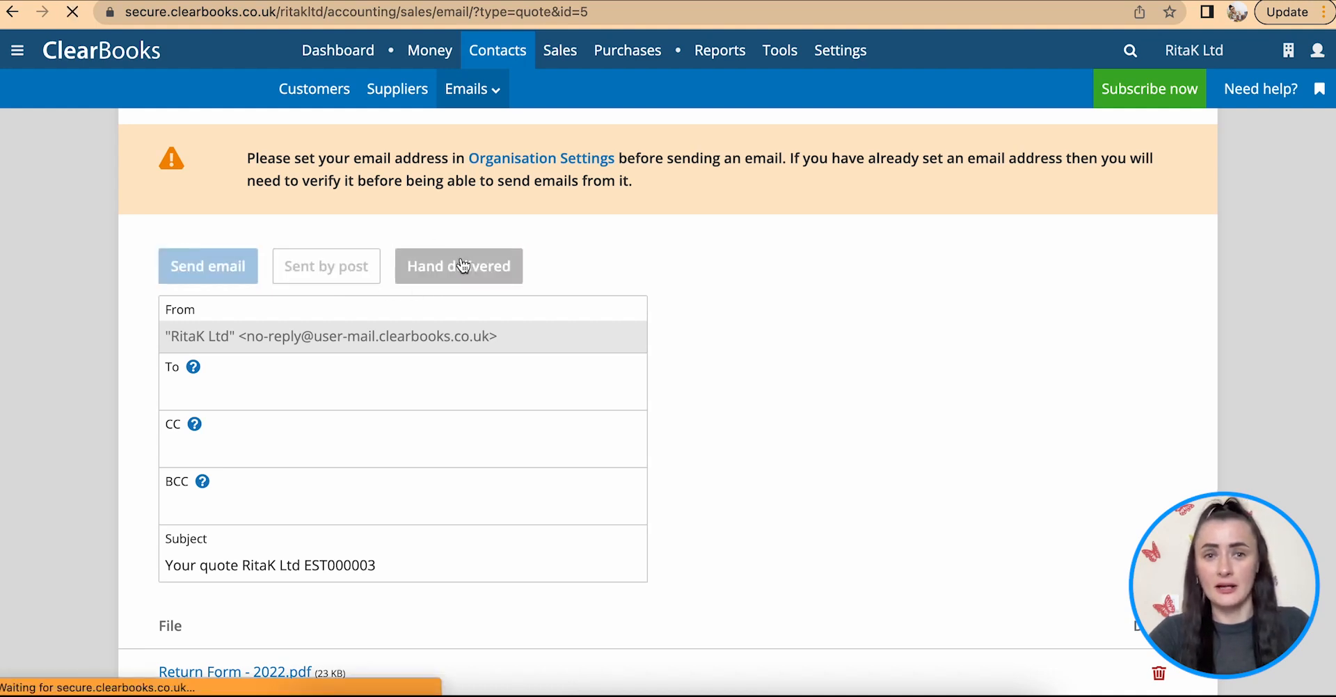
{"action": "scroll", "coordinate": [726, 481], "scroll_direction": "down", "scroll_amount": 2}
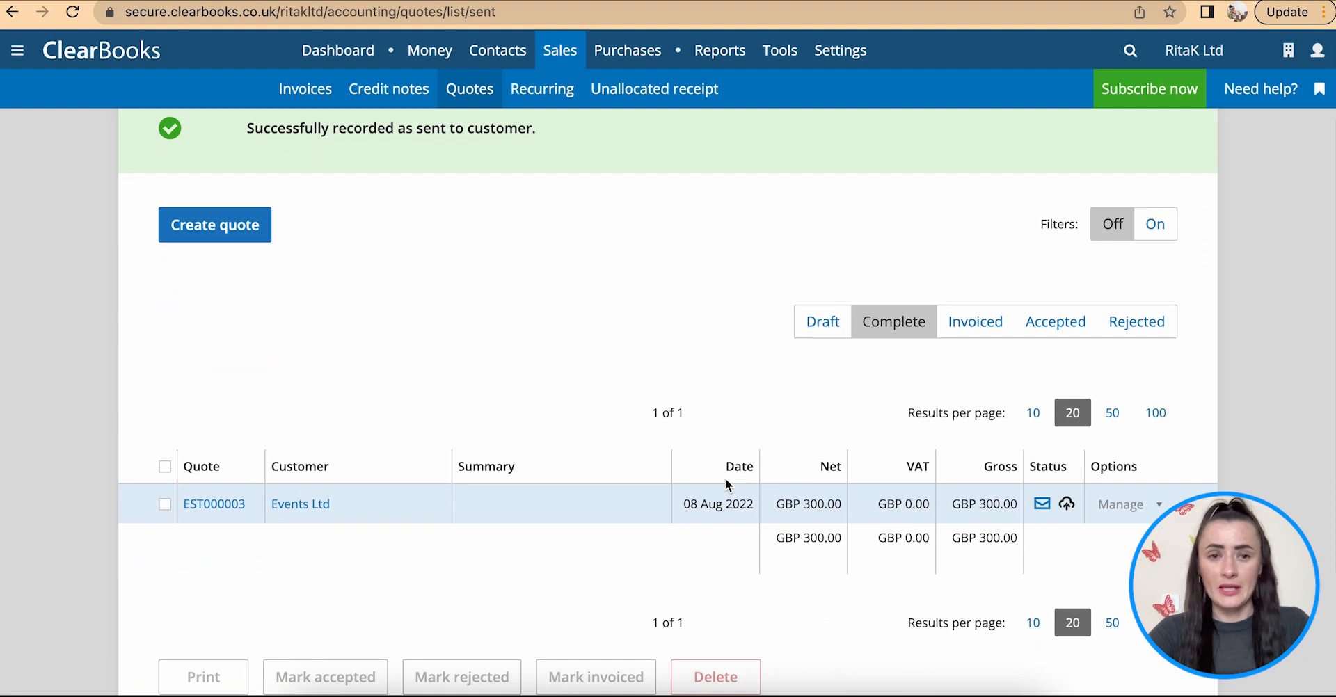